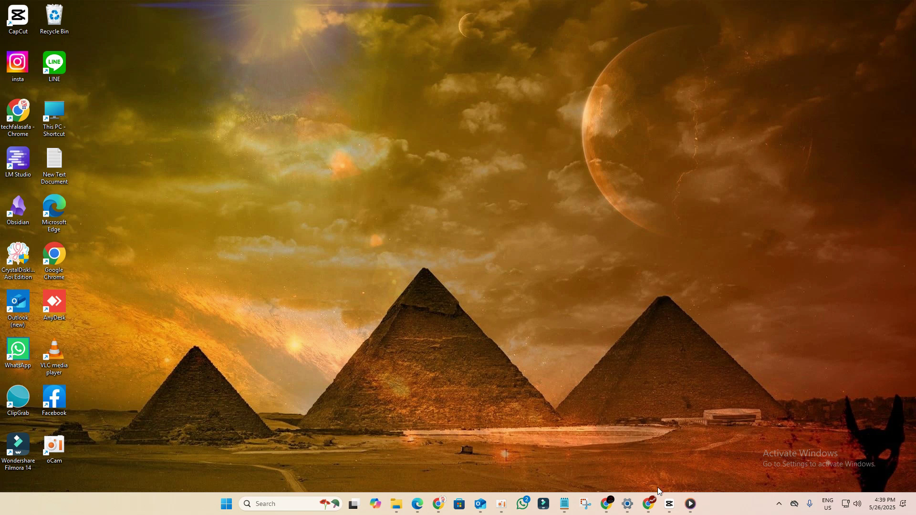
# - Bring up the CapCut editor with project 0526 and its penguin beach clip
pyautogui.click(669, 504)
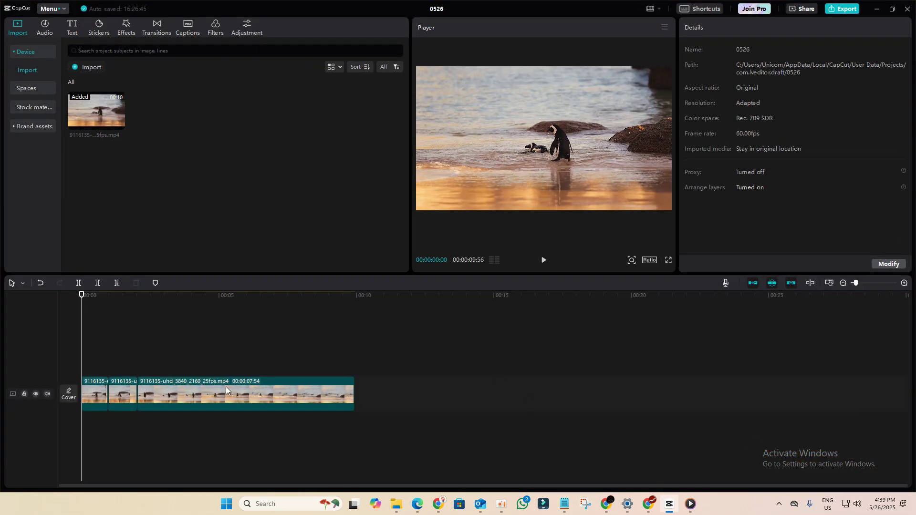
# - Browse the Effects library, then scroll through the Transitions library
pyautogui.click(123, 33)
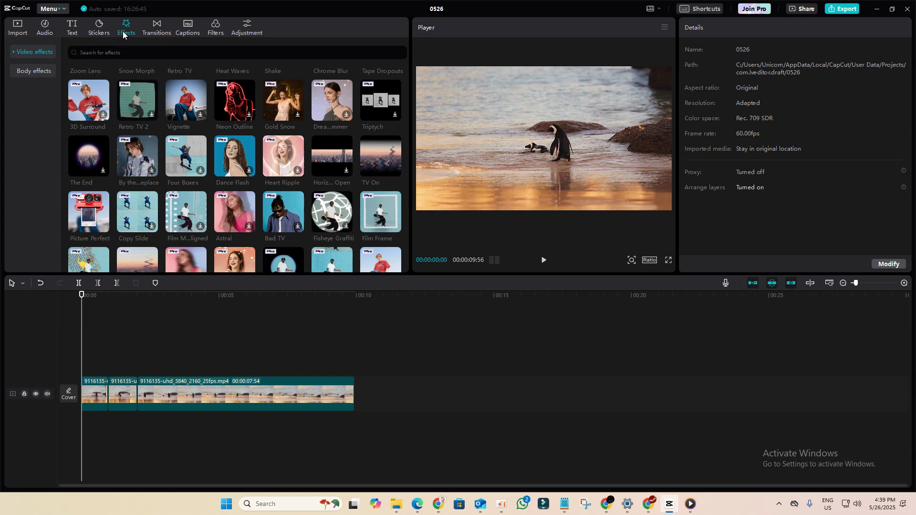
pyautogui.scroll(-5, 160, 121)
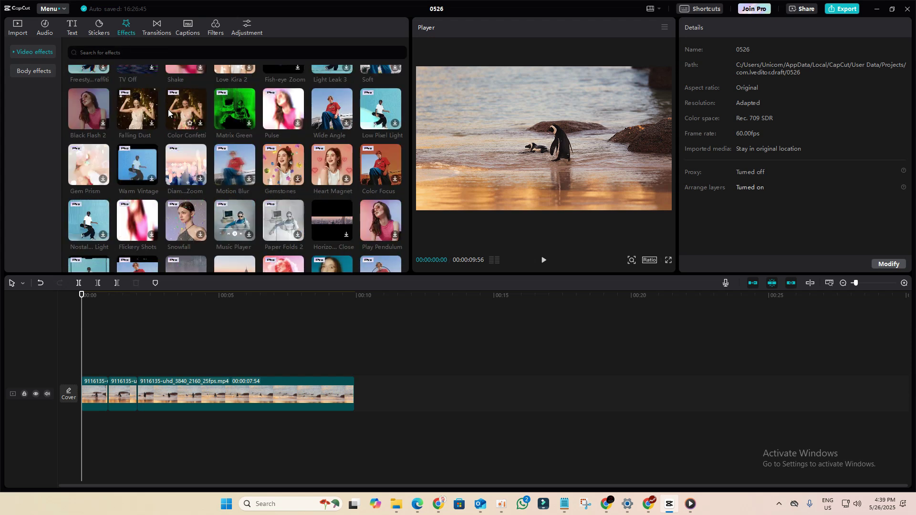
pyautogui.click(159, 29)
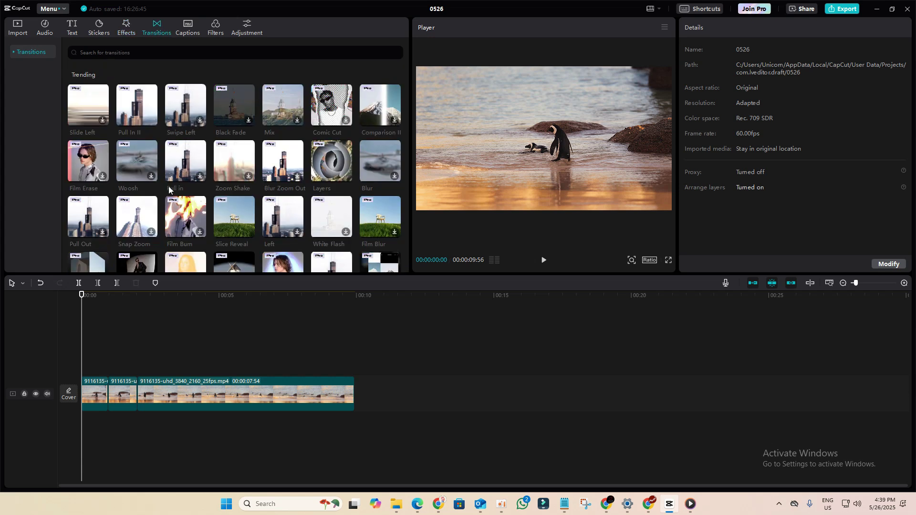
pyautogui.scroll(-3, 304, 227)
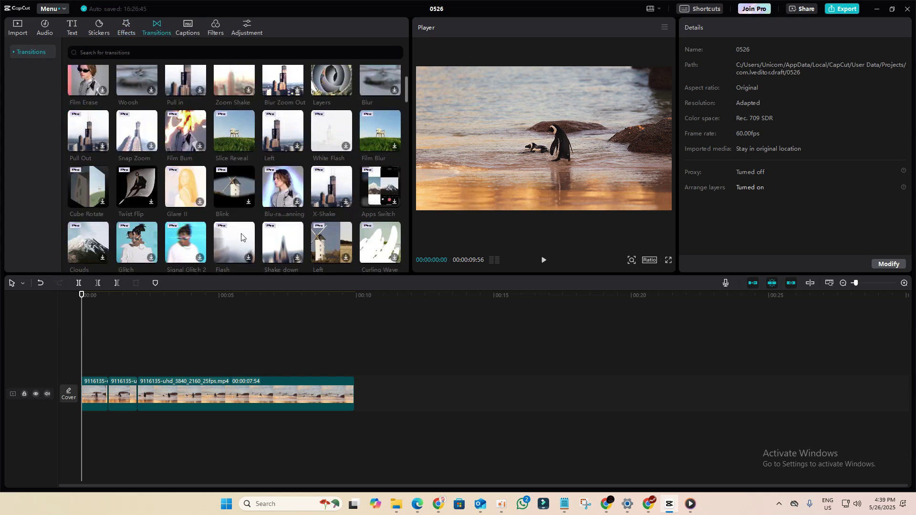
pyautogui.scroll(-3, 267, 219)
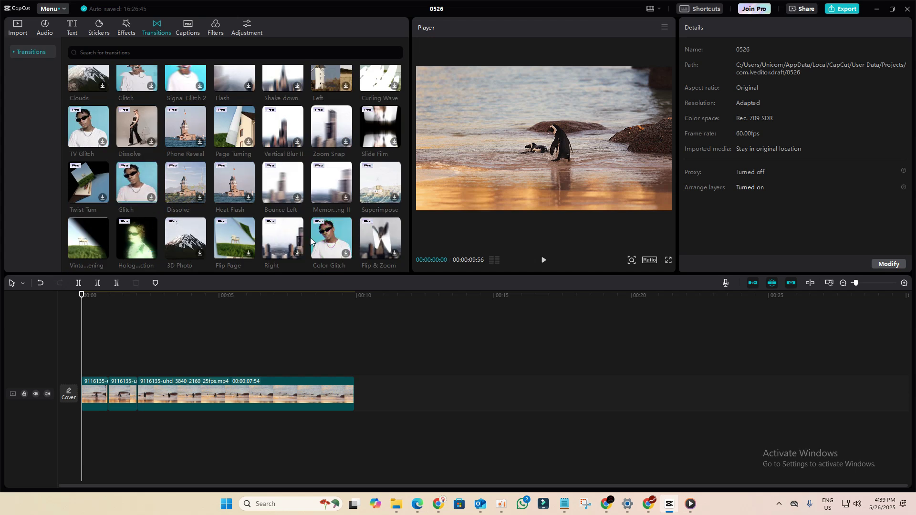
pyautogui.scroll(-2, 293, 231)
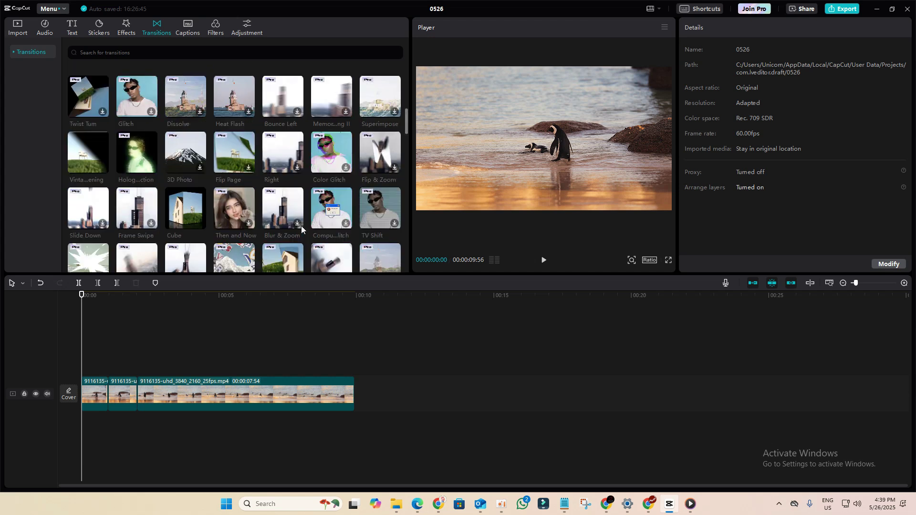
# - Move the playhead to the clip's end at 00:00:09:56 and cancel the export settings
pyautogui.click(534, 387)
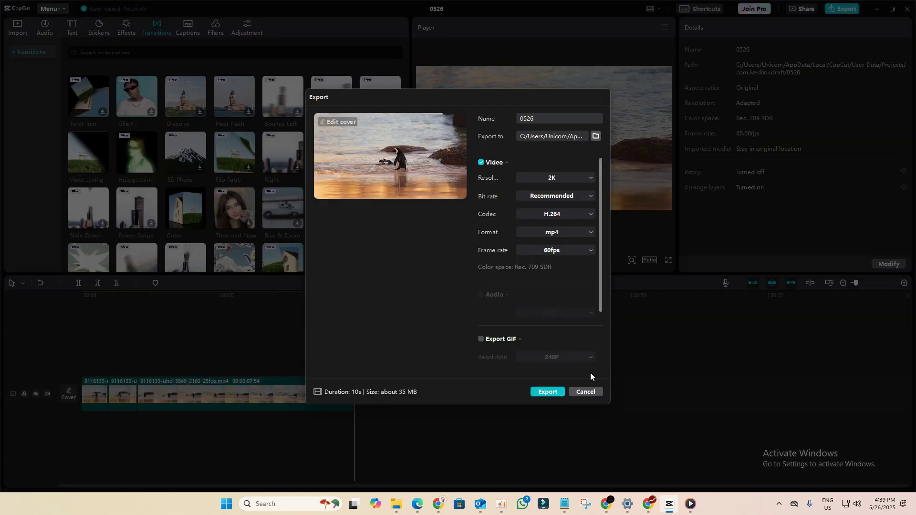
pyautogui.click(581, 386)
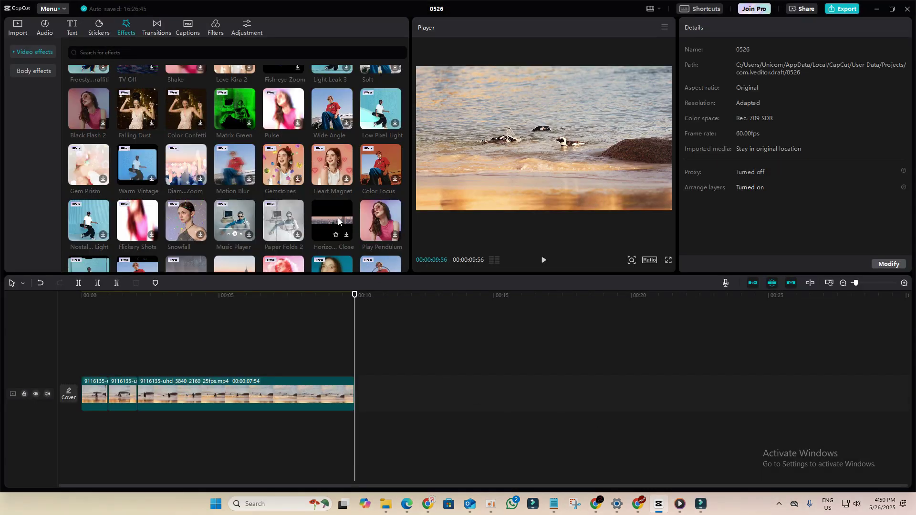
pyautogui.scroll(-10, 338, 218)
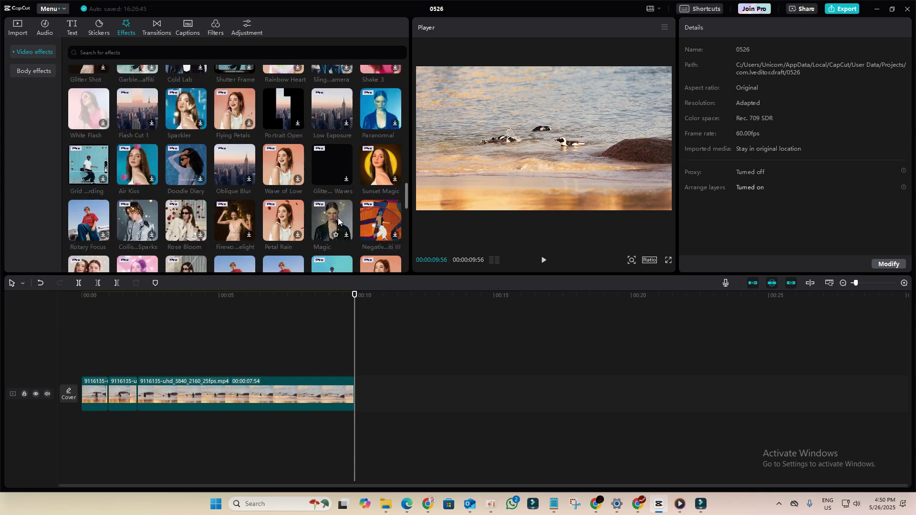
# - Return to the transitions library and scroll through choices like Circle, Flame and Gradient Wipe
pyautogui.click(155, 25)
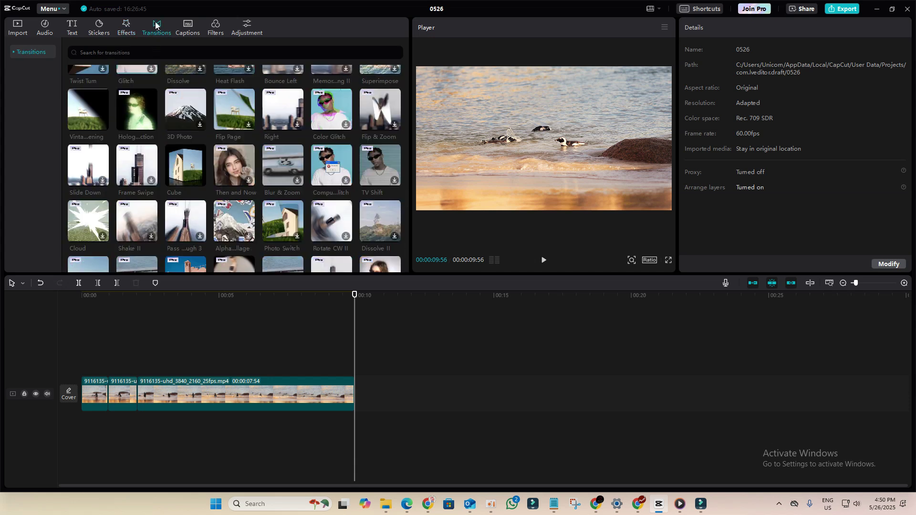
pyautogui.scroll(-10, 188, 182)
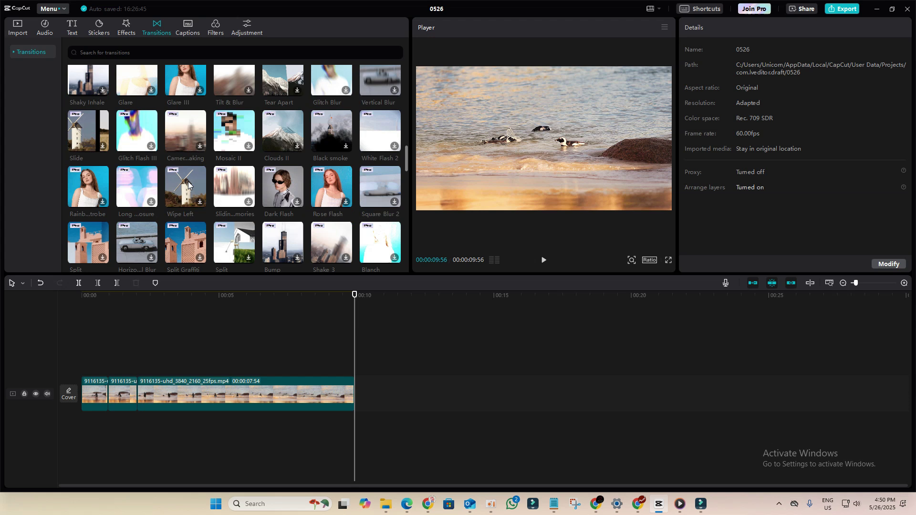
pyautogui.scroll(-5, 188, 182)
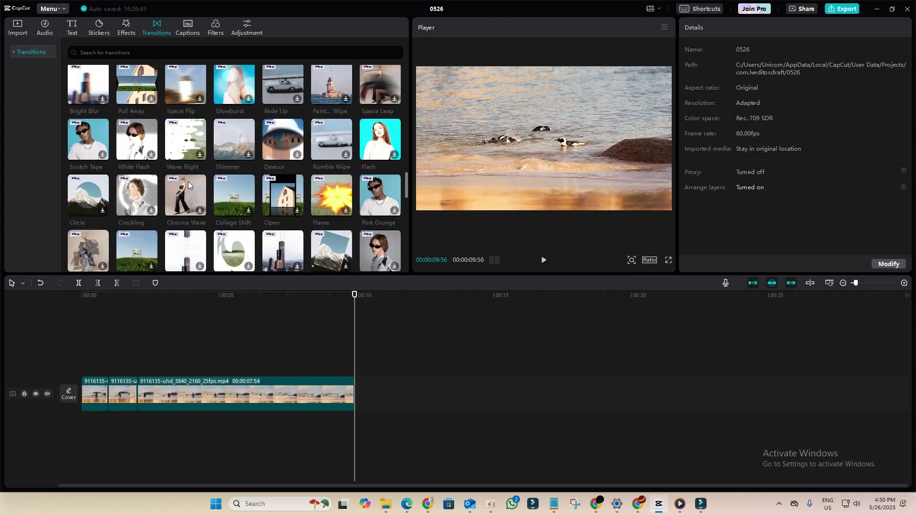
pyautogui.scroll(-3, 324, 208)
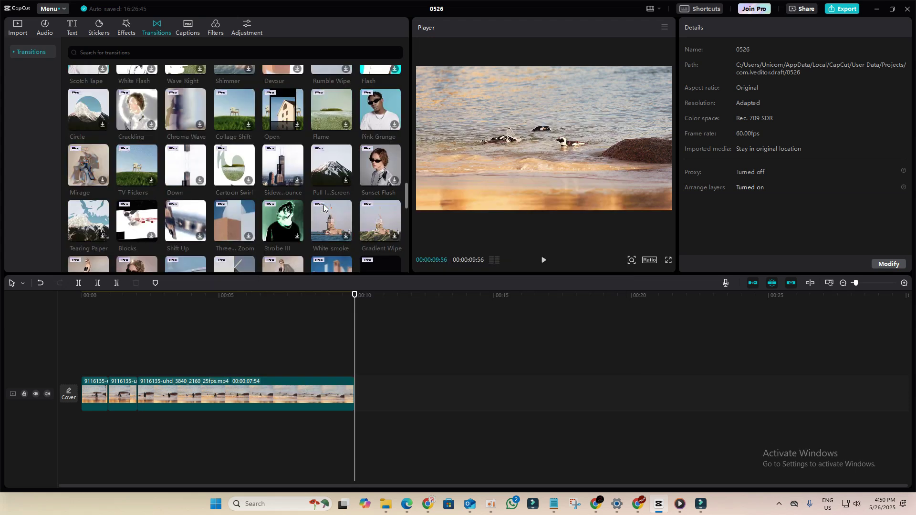
# - In Chrome, open Uptodown's older CapCut (Windows) versions and the CapCut 3.8.0 download page
pyautogui.click(427, 504)
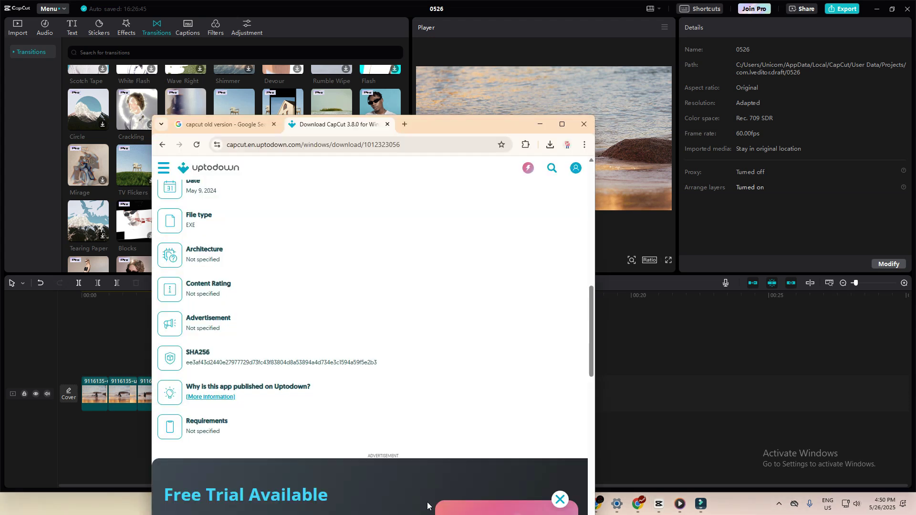
pyautogui.click(428, 504)
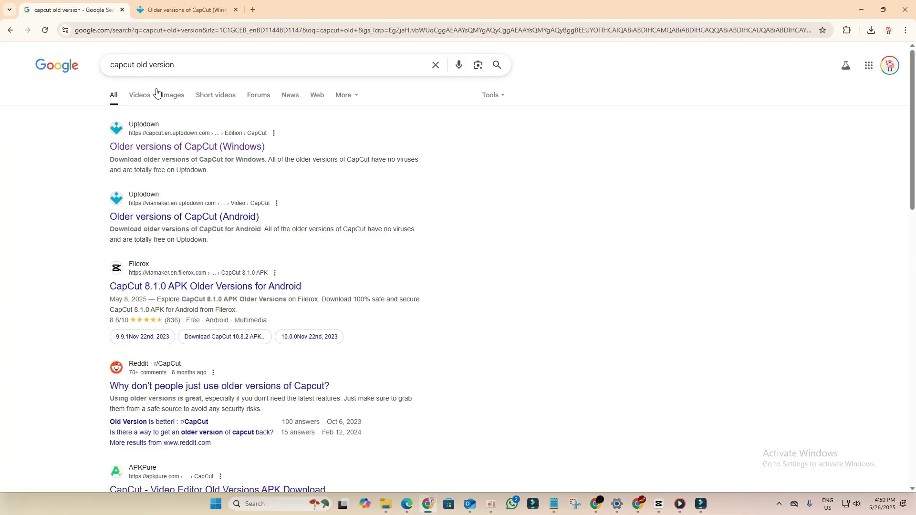
pyautogui.click(157, 152)
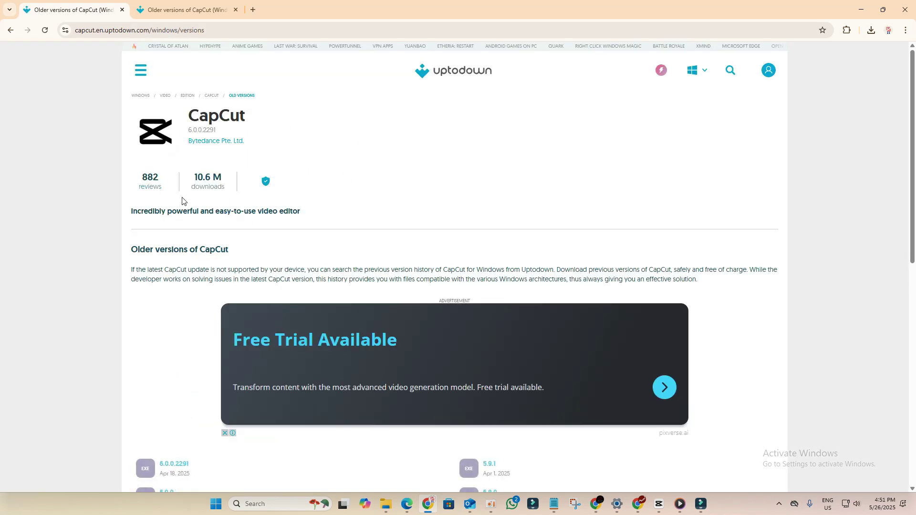
pyautogui.scroll(-2, 186, 195)
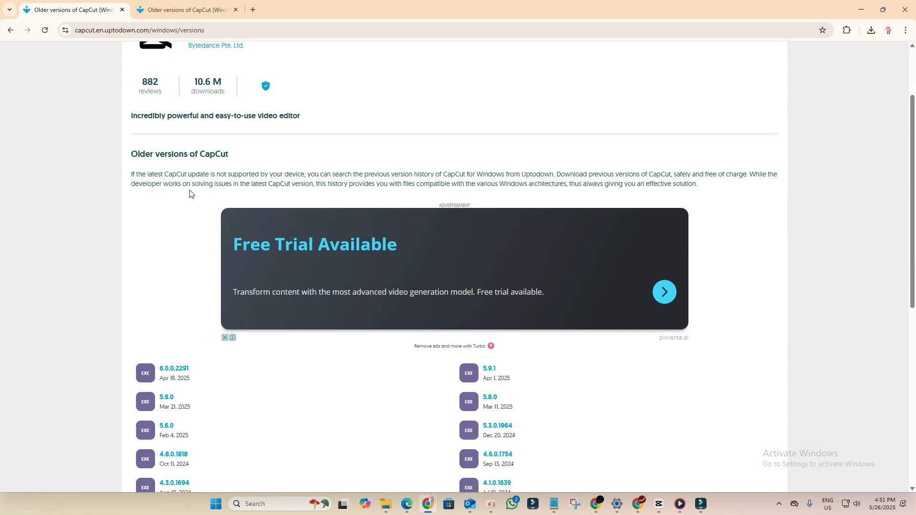
pyautogui.scroll(-6, 189, 193)
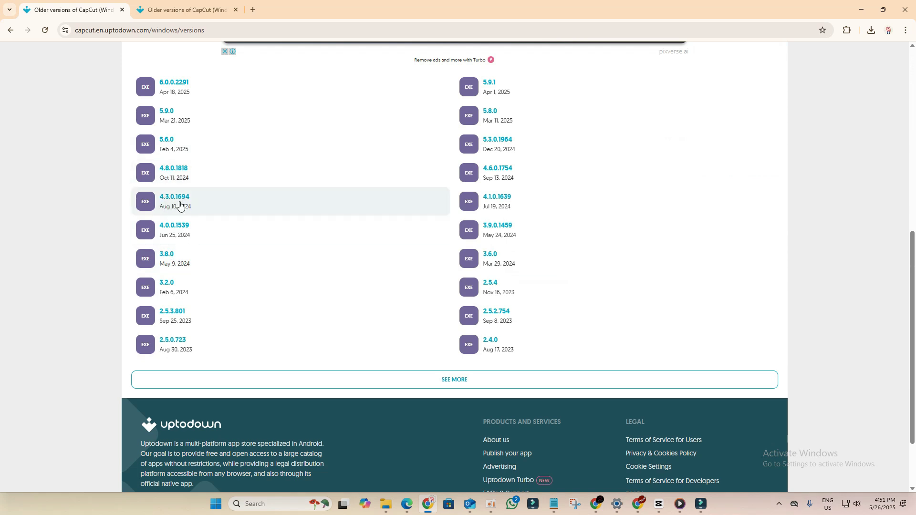
pyautogui.click(178, 261)
pyautogui.scroll(-3, 224, 256)
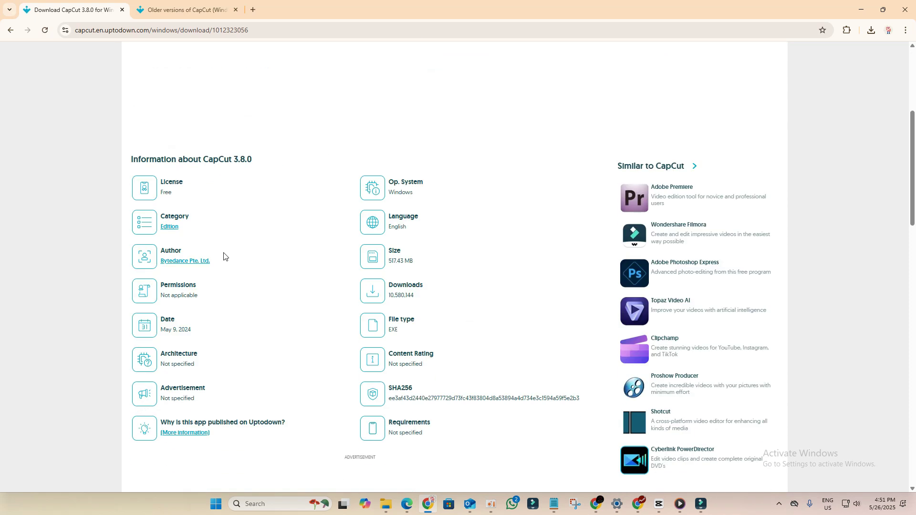
pyautogui.scroll(-5, 224, 257)
# - Start the CapCut 3.8.0 download and add a Split transition between the second and third clips
pyautogui.click(199, 373)
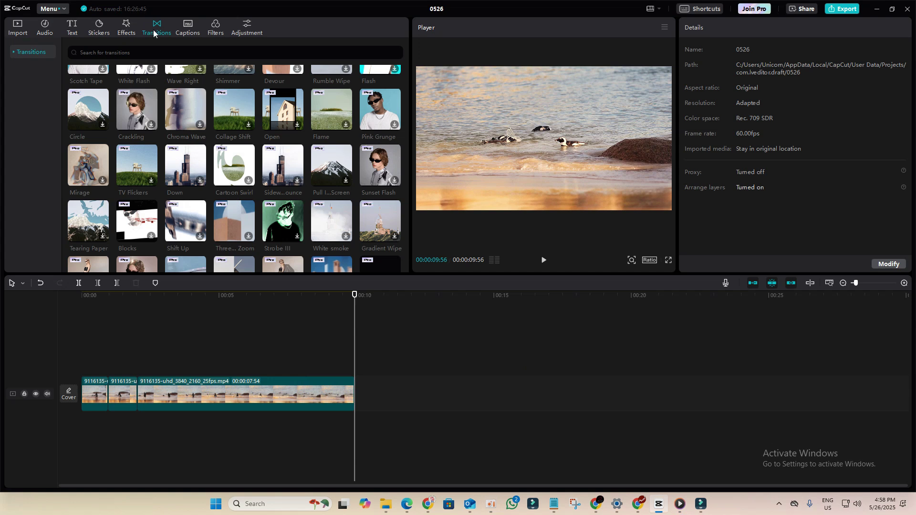
pyautogui.scroll(3, 150, 143)
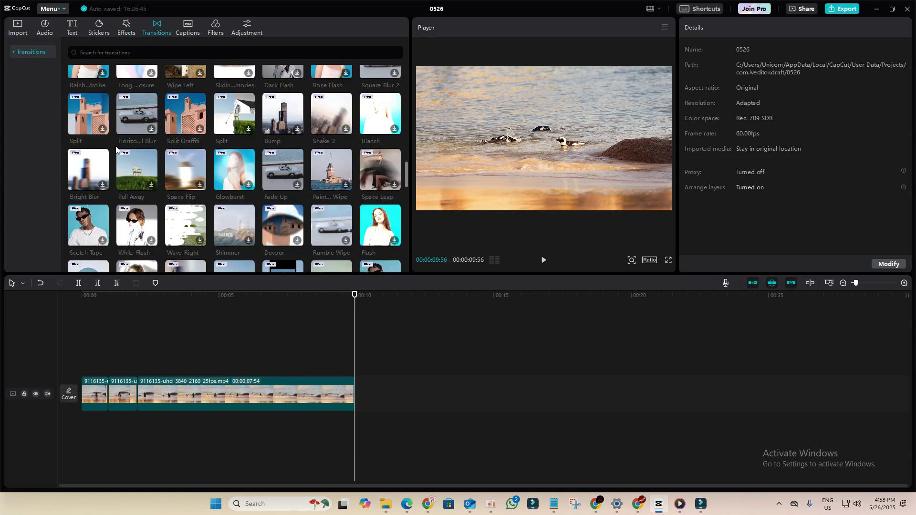
pyautogui.moveTo(99, 129); pyautogui.dragTo(137, 391)
# - Add the Film Frame effect above the video, starting around 0:04
pyautogui.click(126, 28)
pyautogui.moveTo(88, 105); pyautogui.dragTo(81, 369)
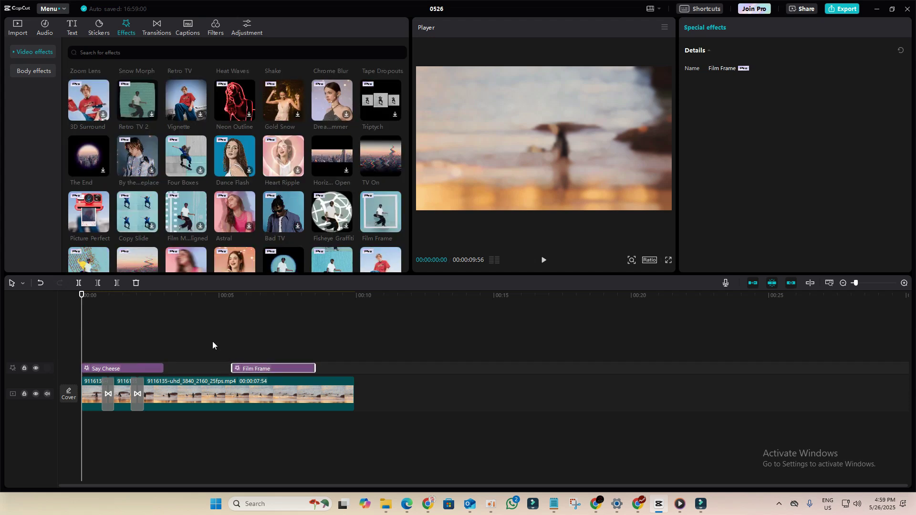
pyautogui.moveTo(249, 370); pyautogui.dragTo(201, 370)
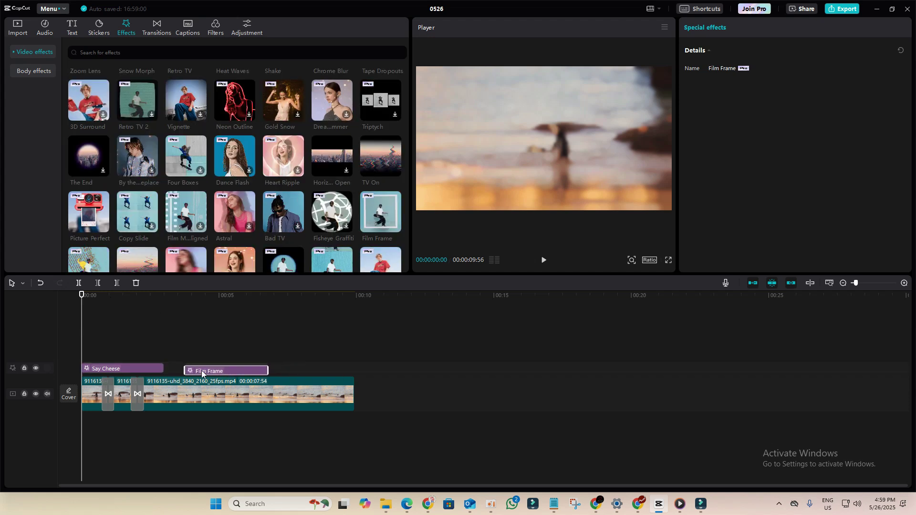
pyautogui.click(840, 9)
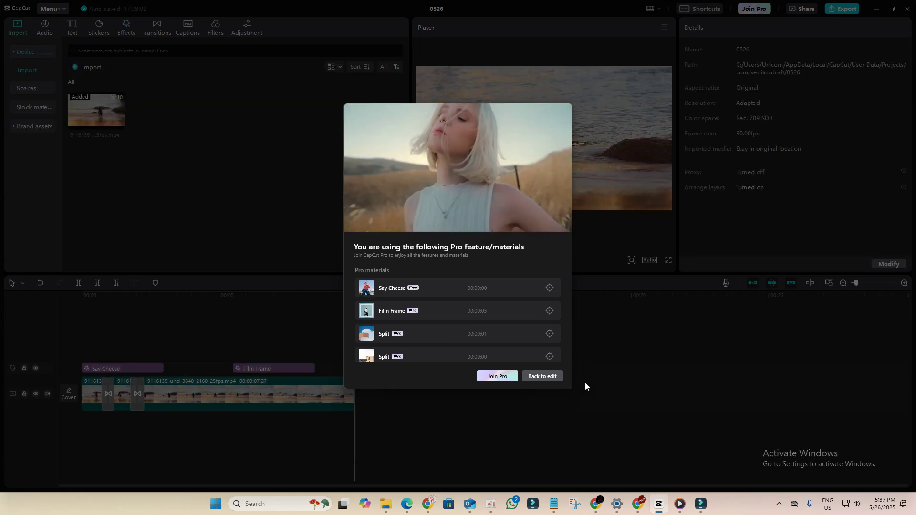
pyautogui.click(554, 377)
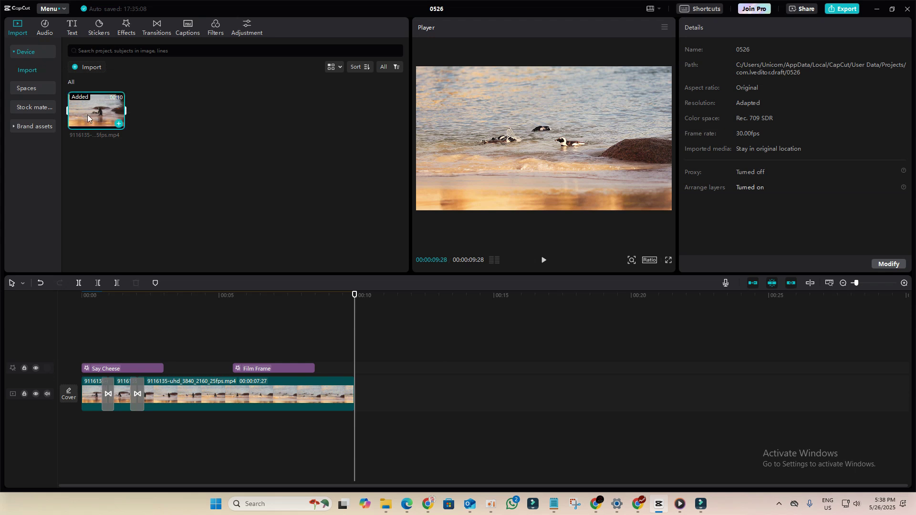
# - Change the project frame rate from 30 to 60.00 fps and save the settings
pyautogui.click(886, 263)
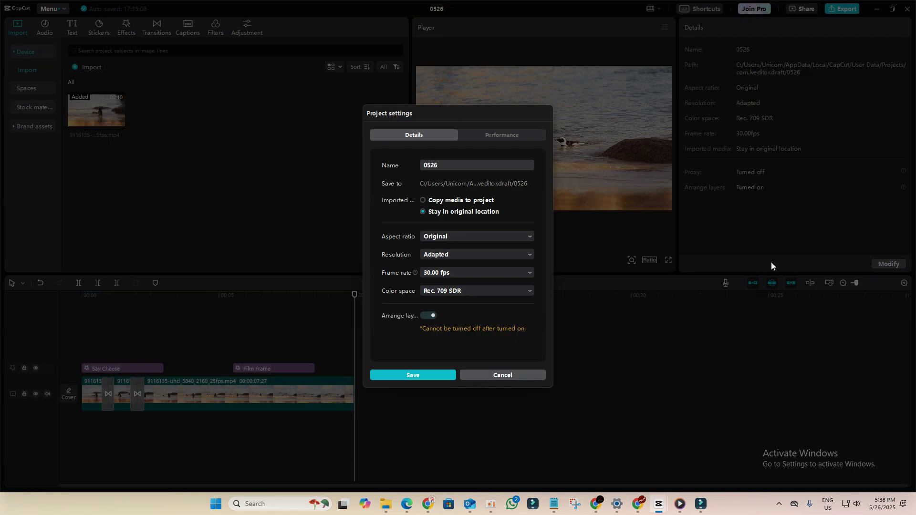
pyautogui.click(466, 273)
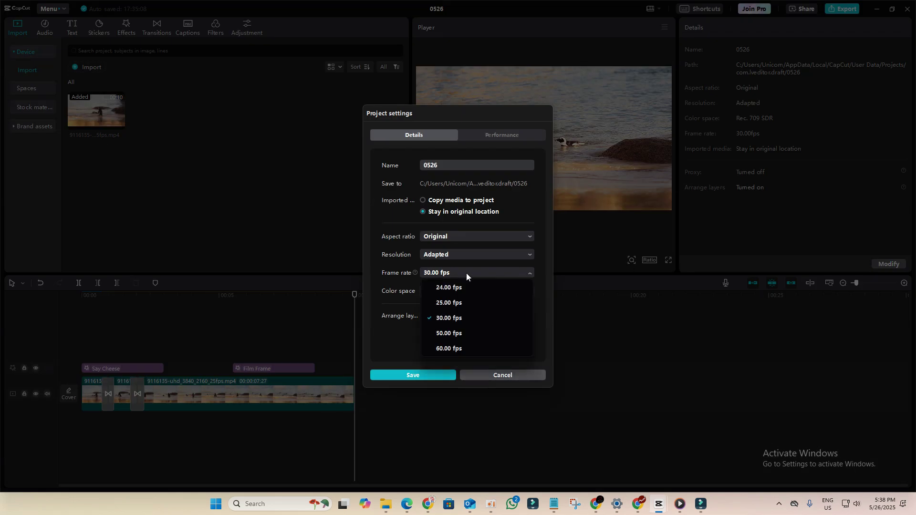
pyautogui.click(449, 348)
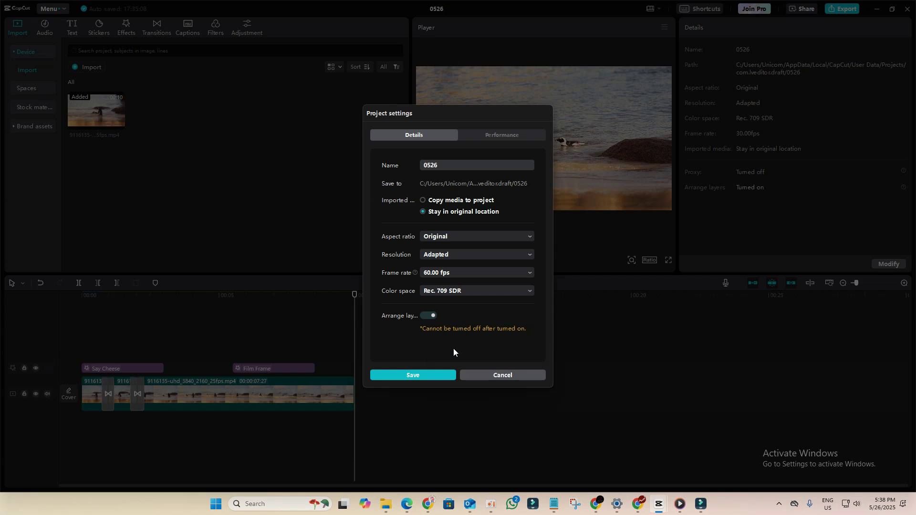
pyautogui.click(504, 136)
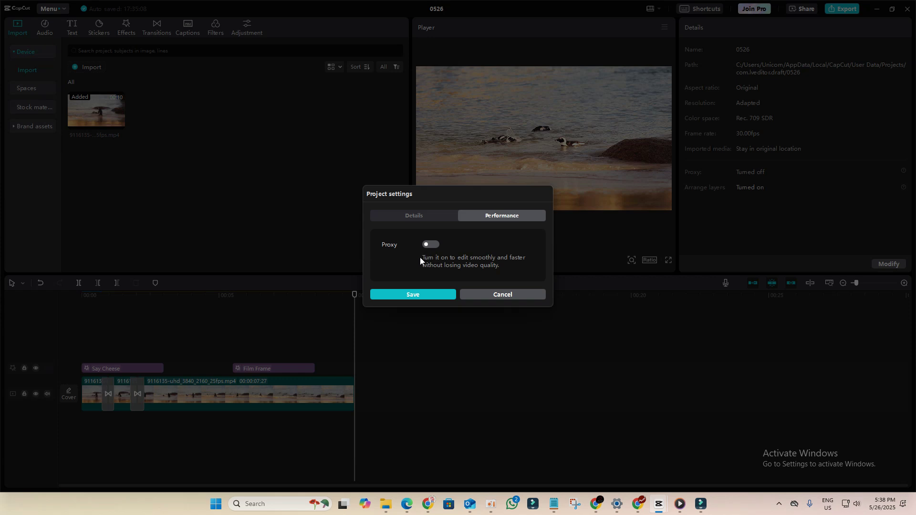
pyautogui.click(415, 293)
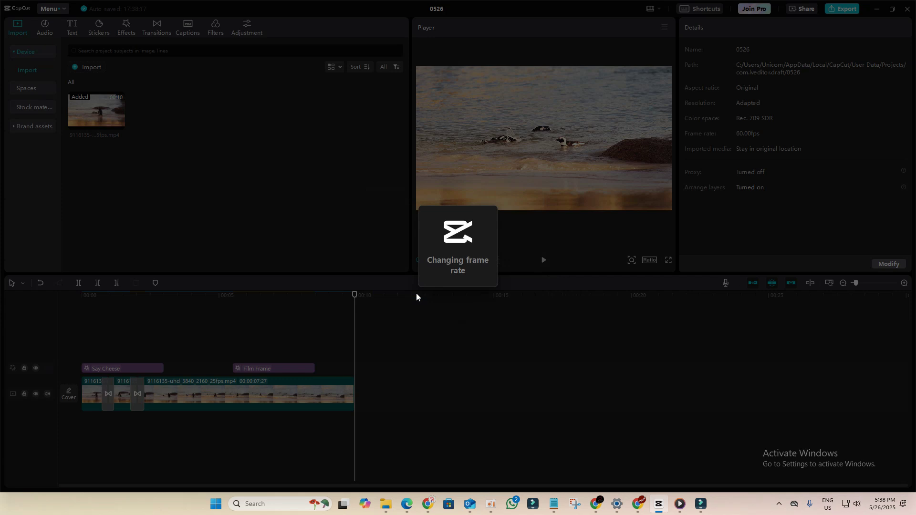
# - Select all clips, transitions and effects and merge them into a compound clip
pyautogui.hotkey('ctrl', 'a')
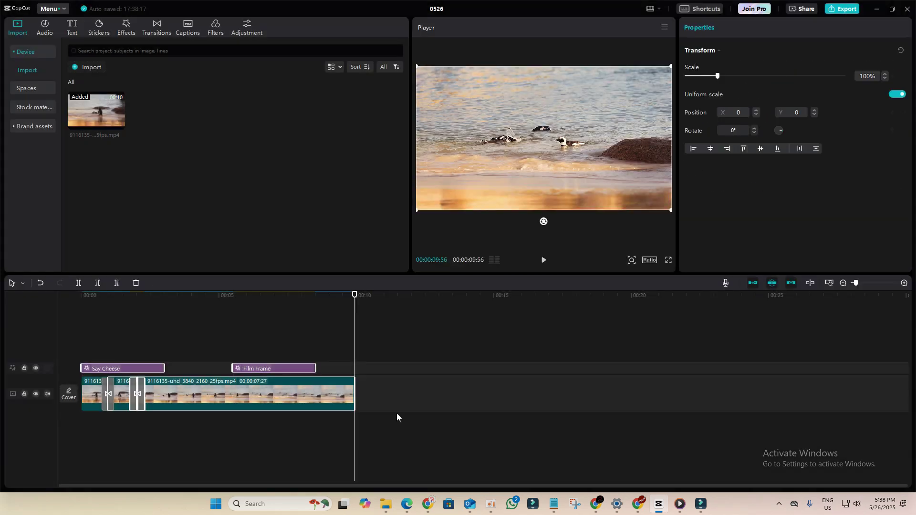
pyautogui.moveTo(399, 407); pyautogui.dragTo(103, 337)
pyautogui.rightClick(206, 389)
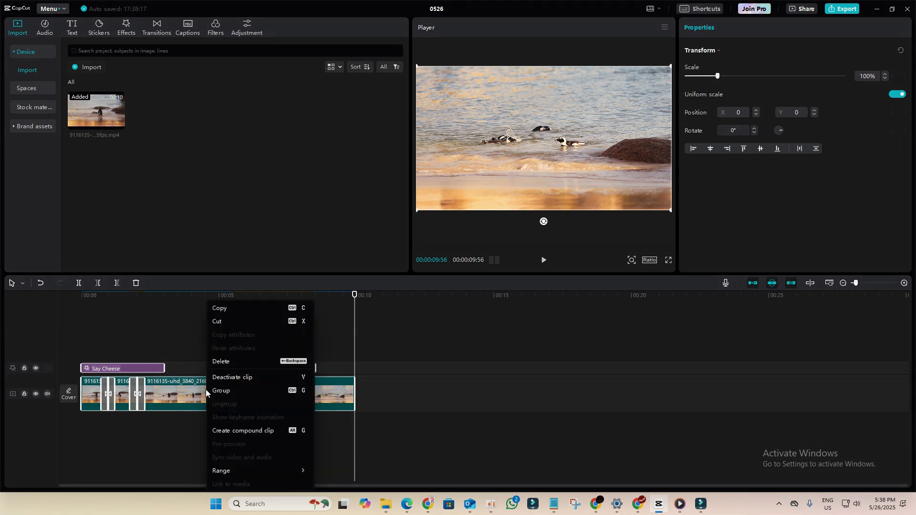
pyautogui.click(250, 433)
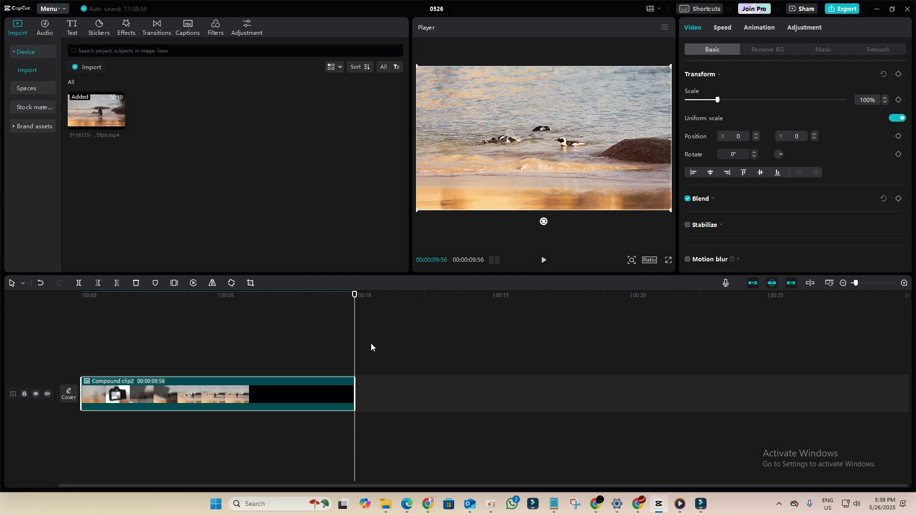
# - Render the whole timeline
pyautogui.rightClick(401, 359)
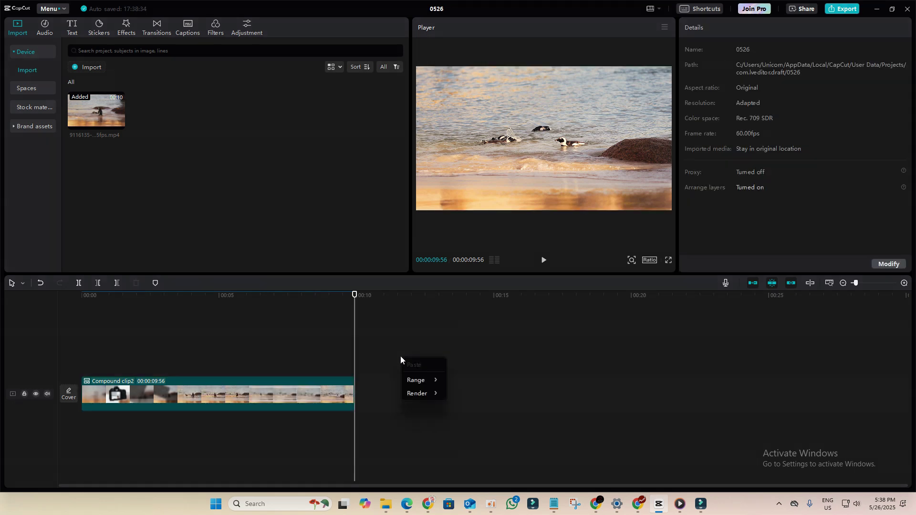
pyautogui.moveTo(429, 393)
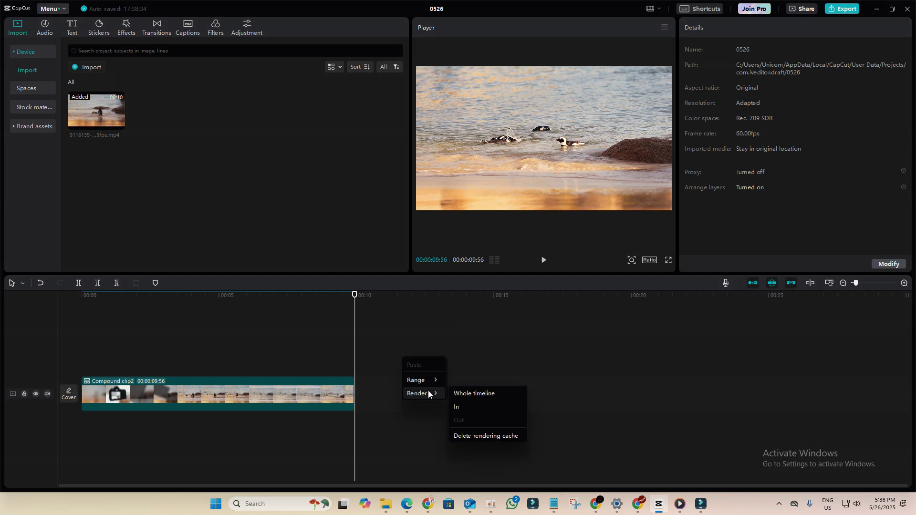
pyautogui.click(466, 393)
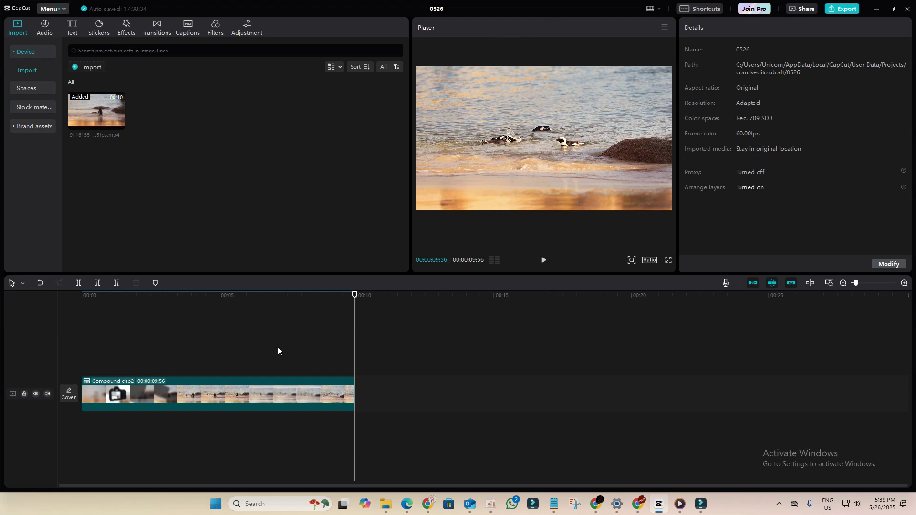
# - Pre-process the compound clip and confirm it in the clip options
pyautogui.click(286, 401)
pyautogui.rightClick(286, 401)
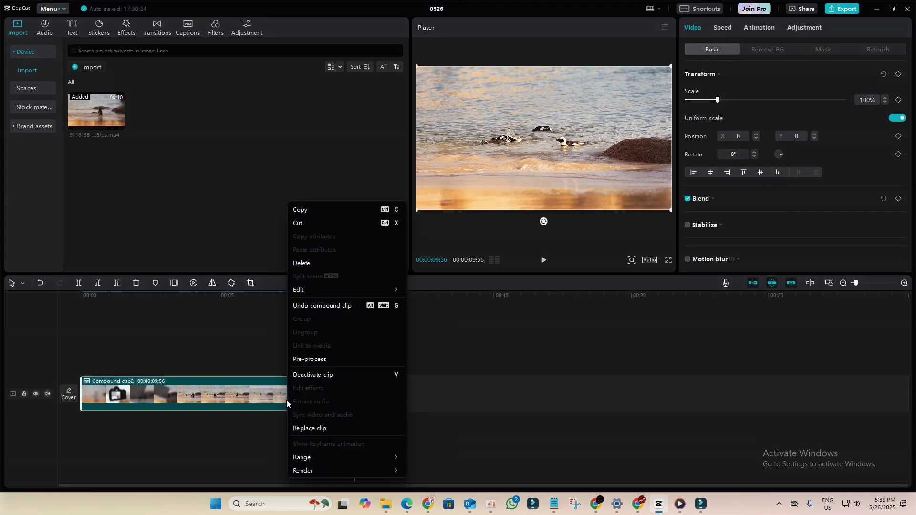
pyautogui.click(310, 359)
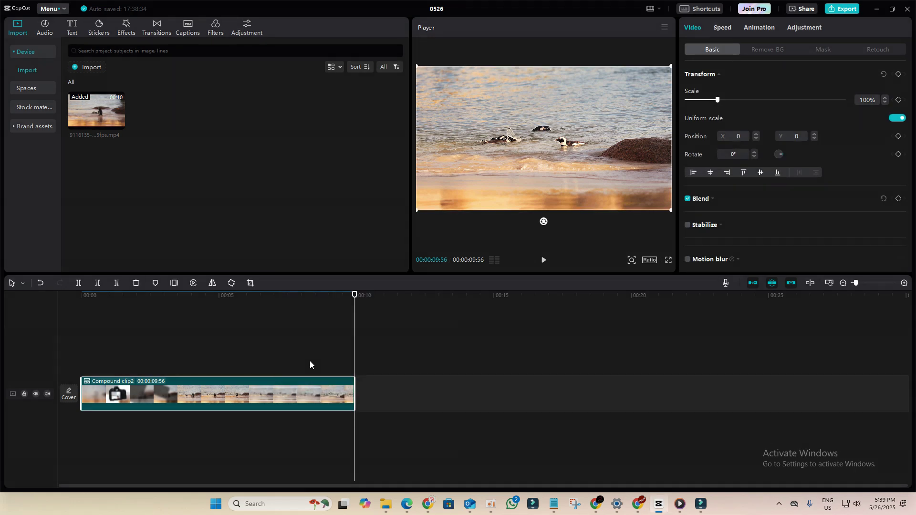
pyautogui.rightClick(311, 360)
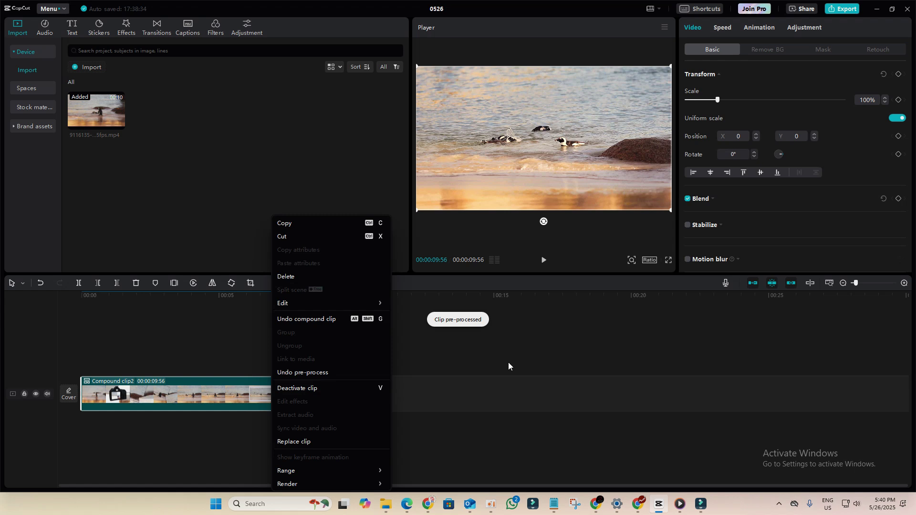
pyautogui.click(508, 366)
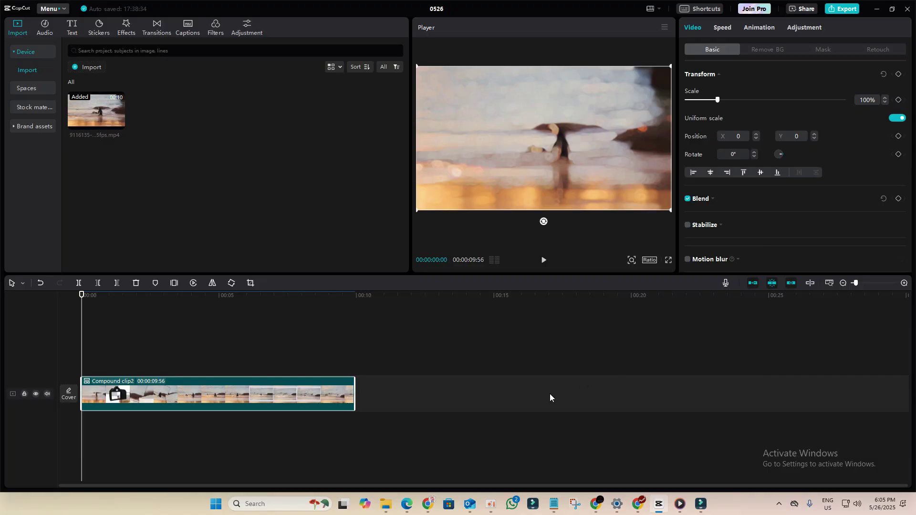
# - Run "appdata" from the Windows Run dialog to open the AppData folder
pyautogui.click(271, 504)
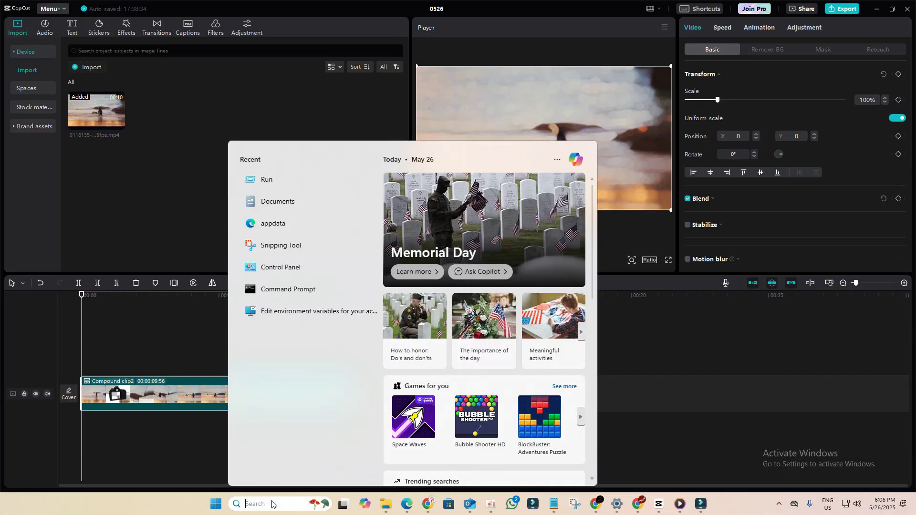
pyautogui.click(266, 180)
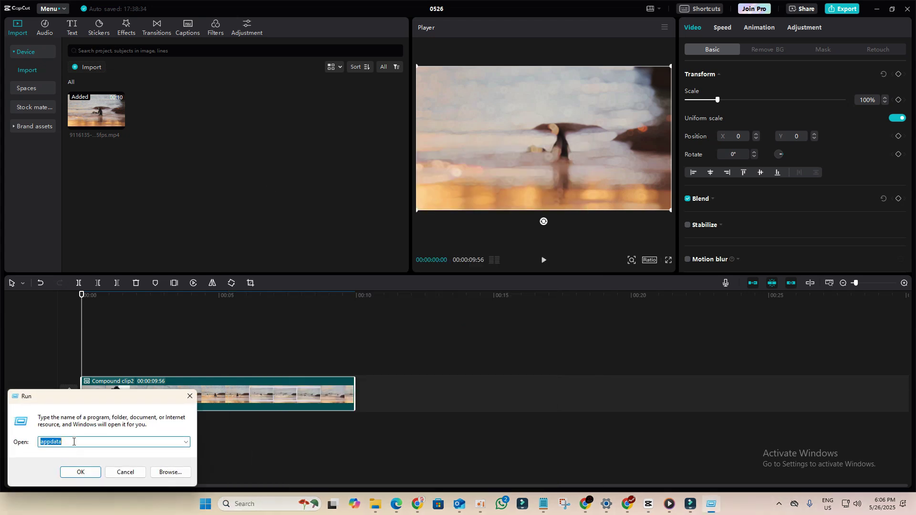
pyautogui.click(76, 472)
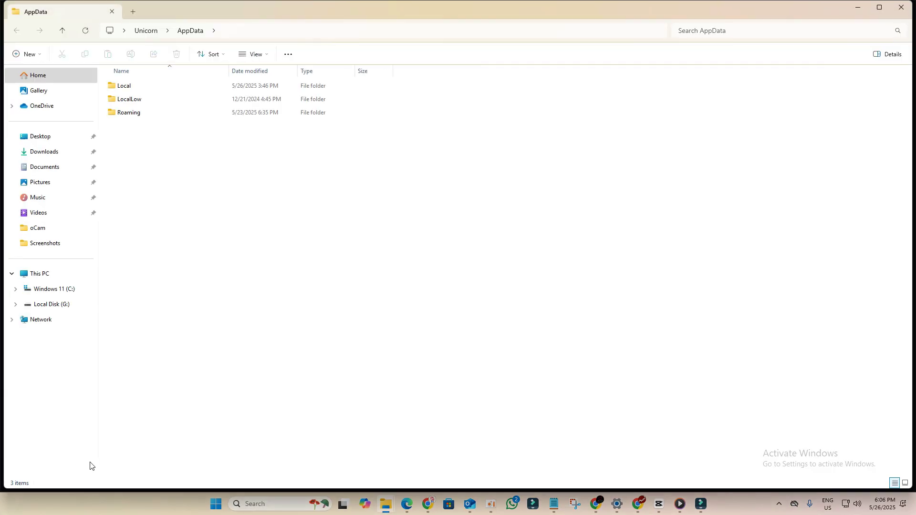
# - Navigate through Local, CapCut, User Data and Projects into com.lveditor.draft
pyautogui.doubleClick(132, 89)
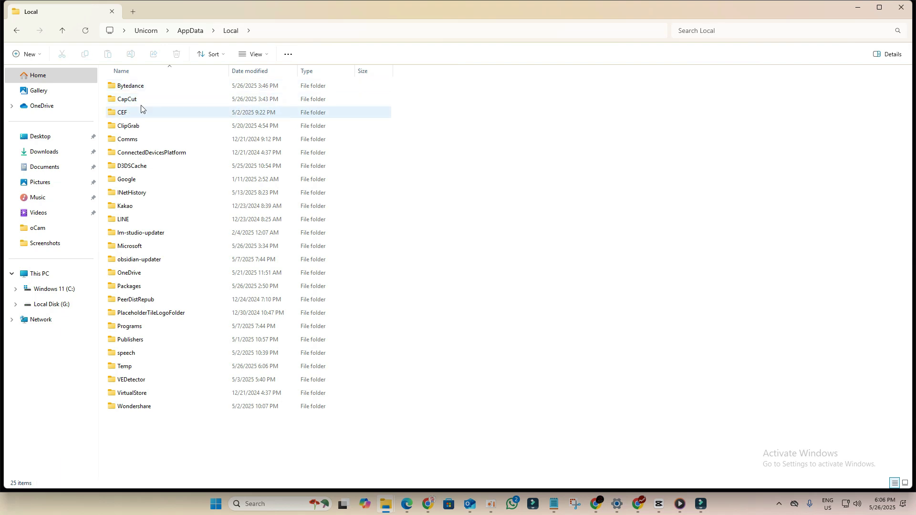
pyautogui.doubleClick(149, 101)
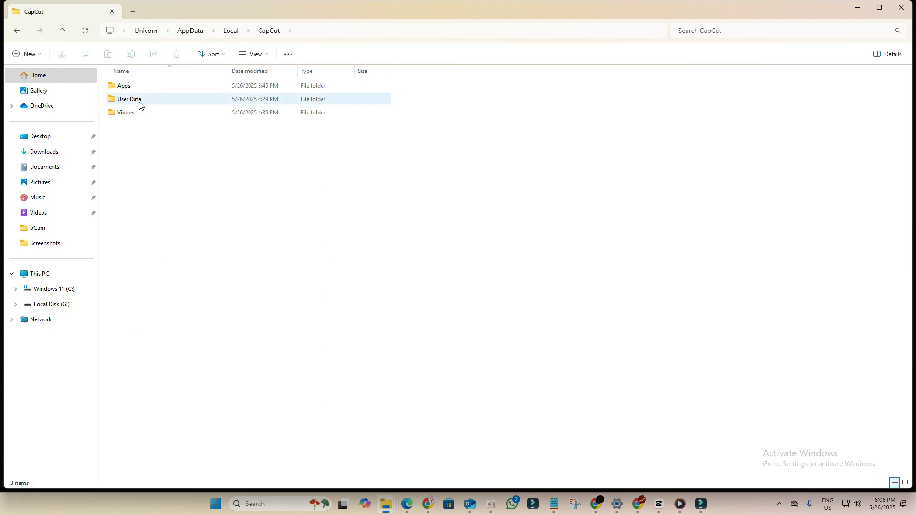
pyautogui.click(144, 104)
pyautogui.doubleClick(144, 104)
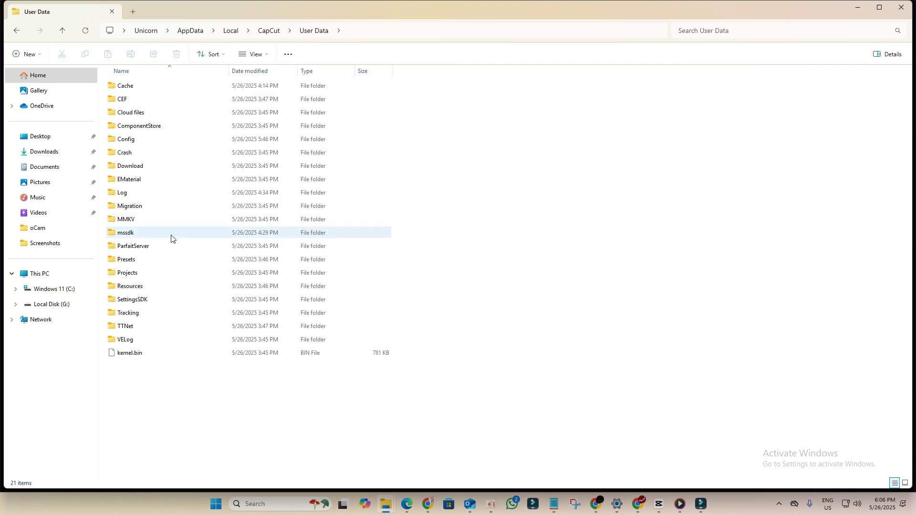
pyautogui.doubleClick(151, 276)
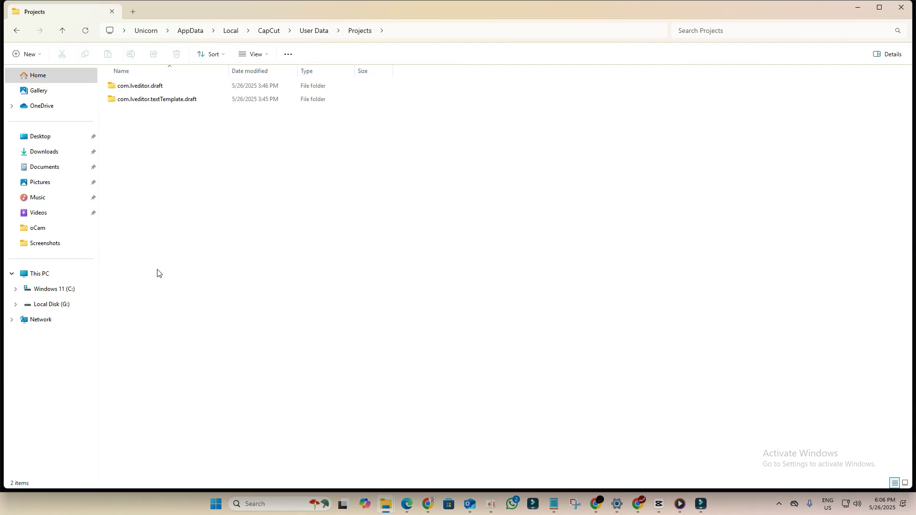
pyautogui.doubleClick(130, 87)
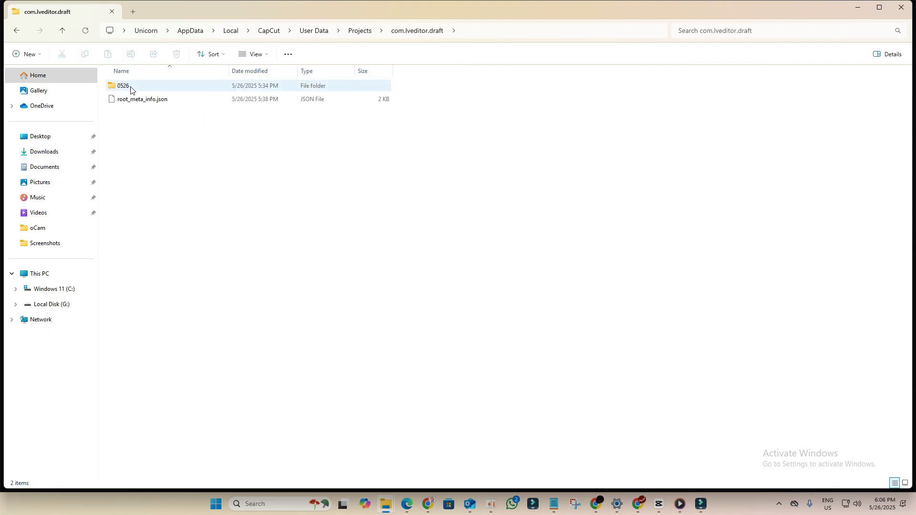
# - Minimize CapCut and open the 0526 project's Resources\combination folder
pyautogui.click(659, 504)
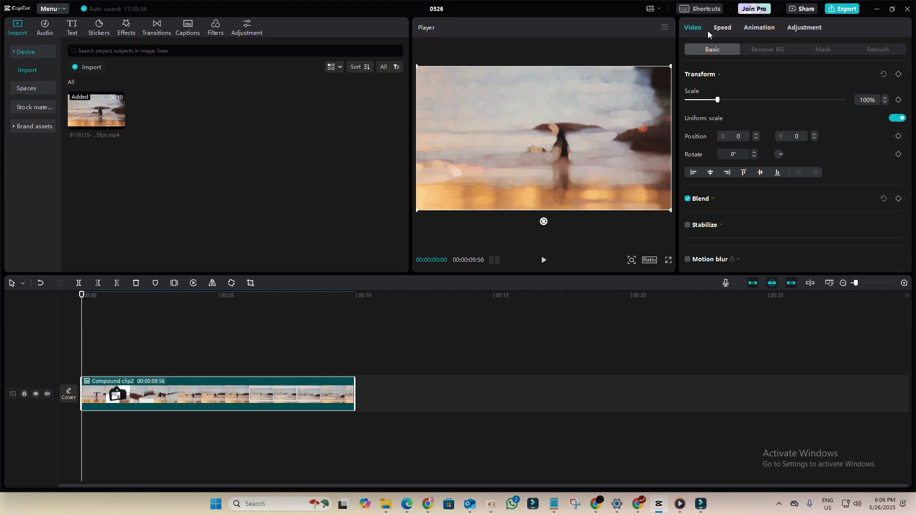
pyautogui.click(877, 8)
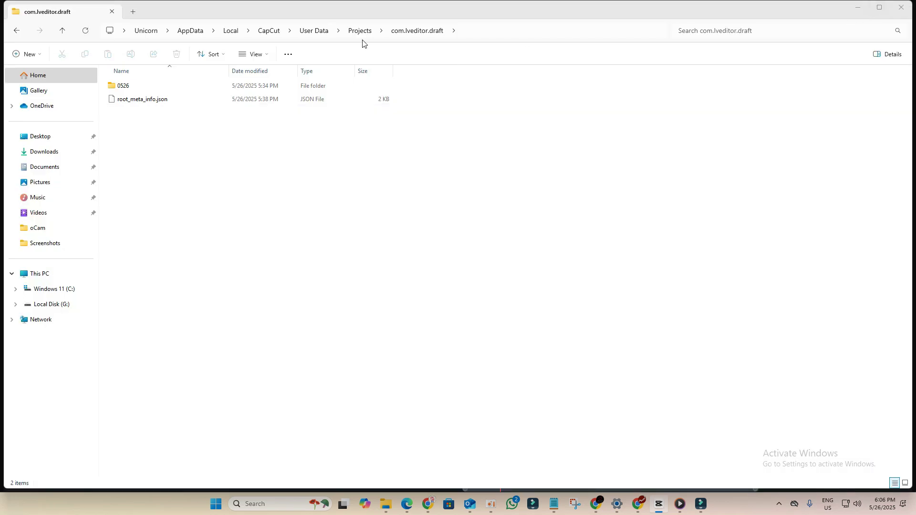
pyautogui.doubleClick(145, 85)
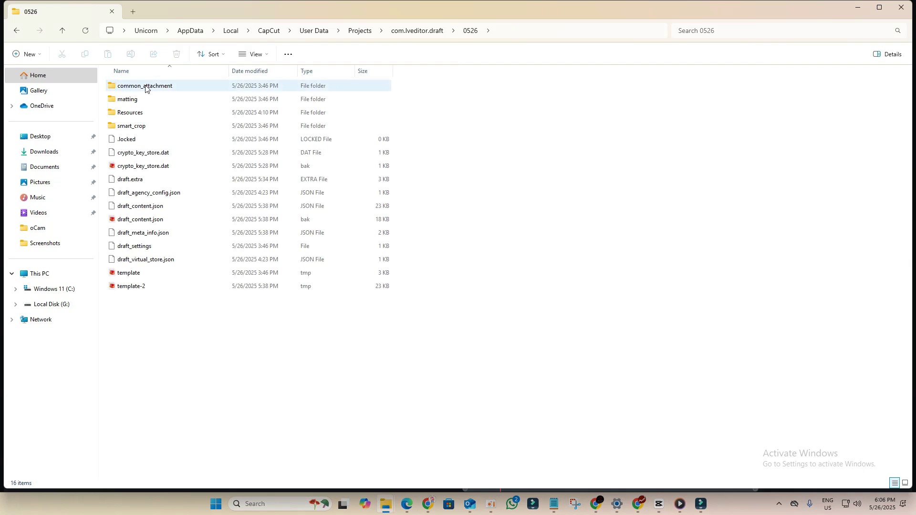
pyautogui.doubleClick(143, 115)
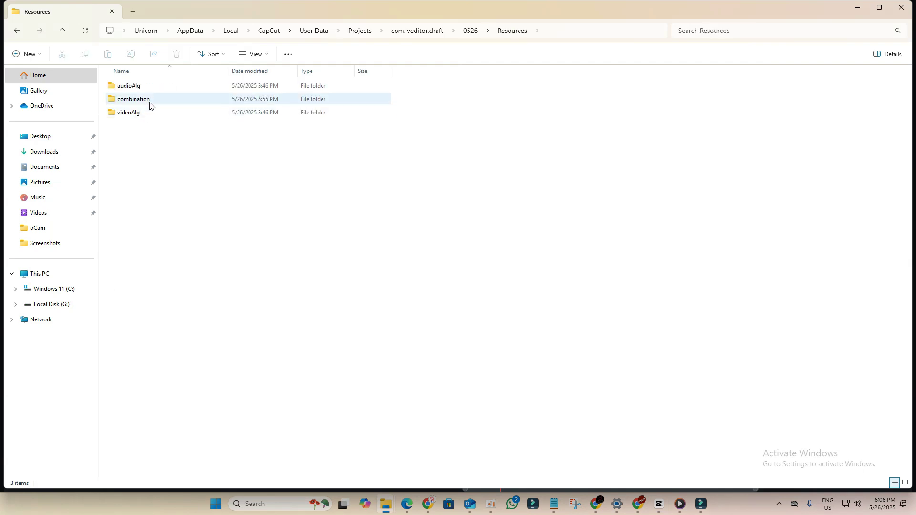
pyautogui.doubleClick(150, 101)
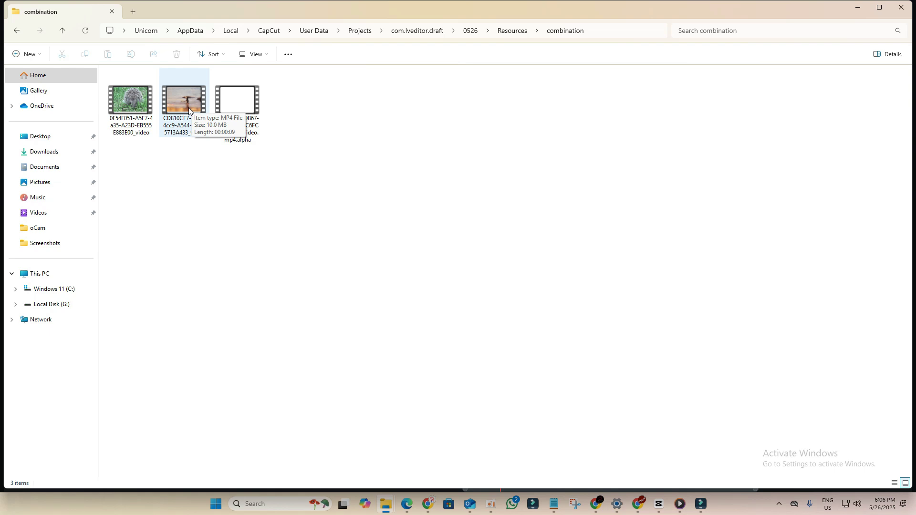
# - Preview the second video in Media Player, pause it, and minimize the player
pyautogui.doubleClick(189, 108)
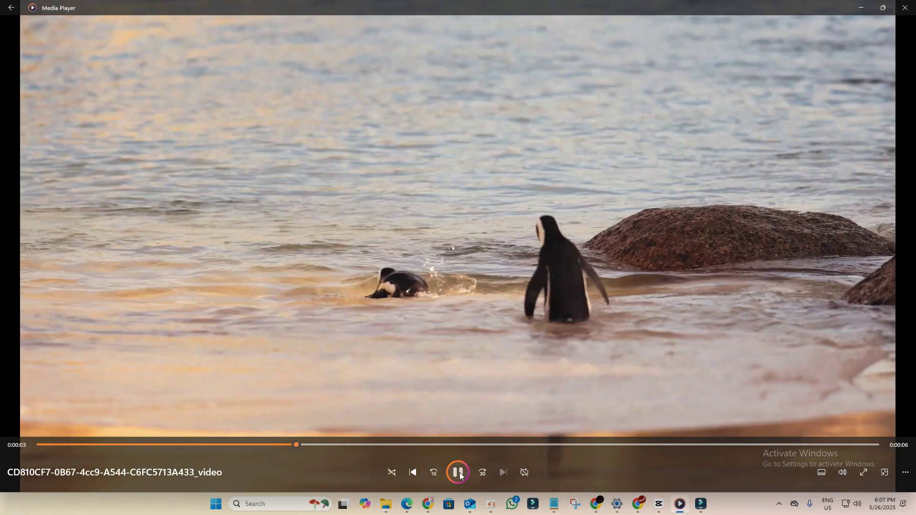
pyautogui.click(793, 90)
pyautogui.click(861, 8)
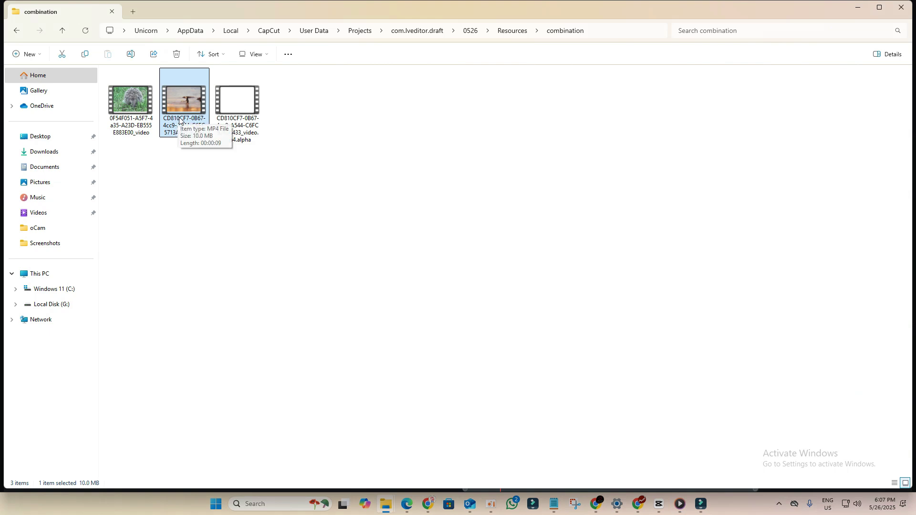
# - Import the CD810CF7 video, delete the compound clip, and place the new video on the timeline
pyautogui.moveTo(180, 121); pyautogui.dragTo(204, 179)
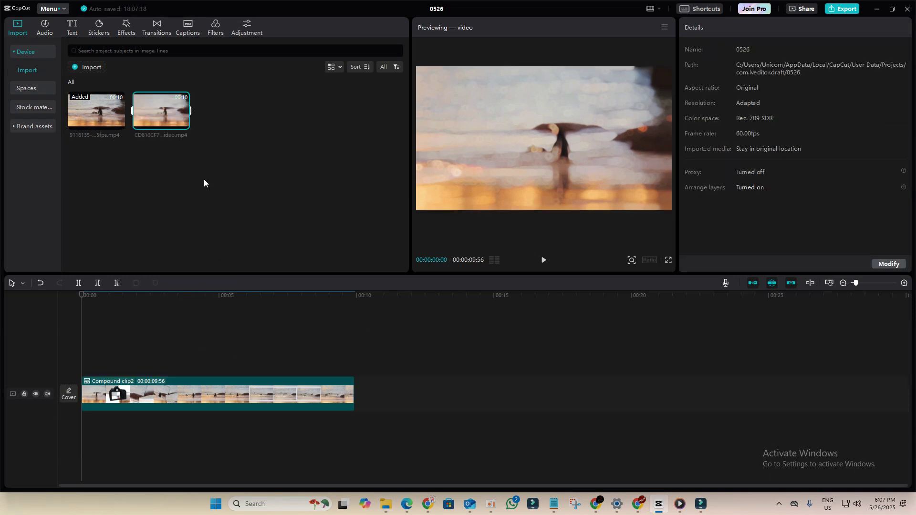
pyautogui.click(178, 403)
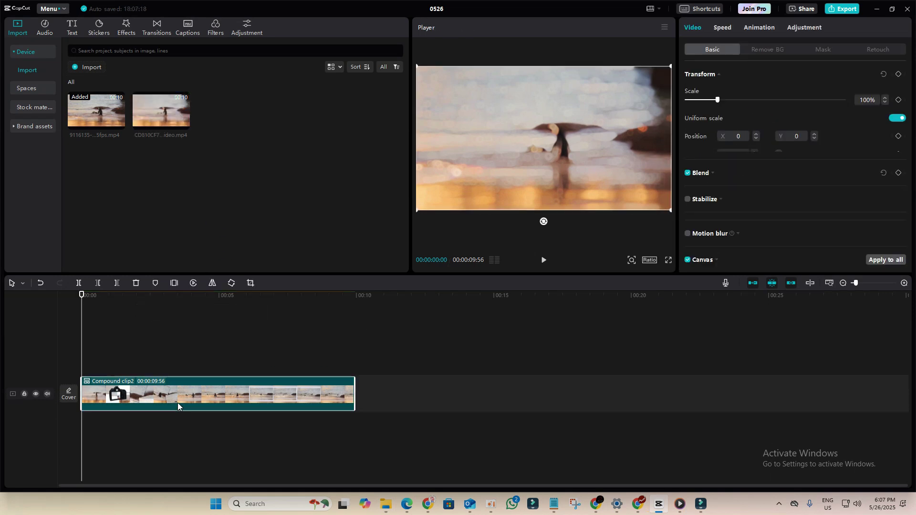
pyautogui.press('Delete')
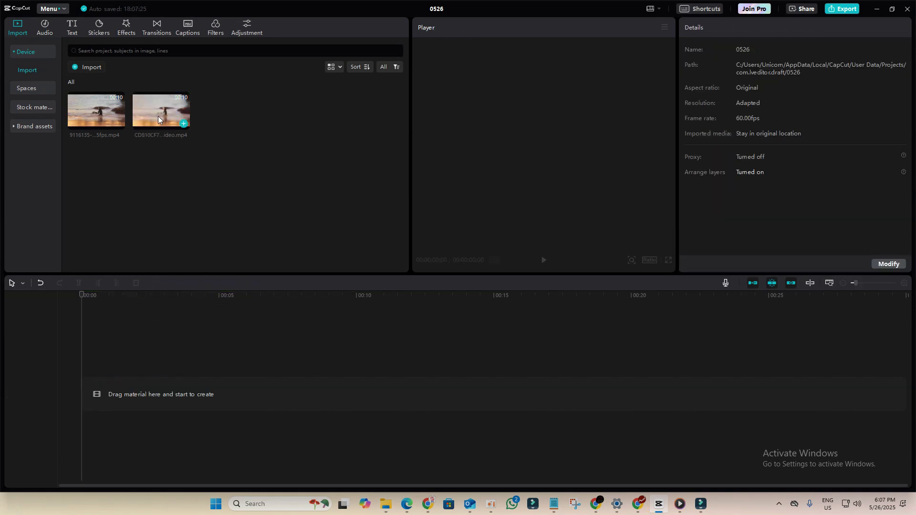
pyautogui.moveTo(157, 118); pyautogui.dragTo(73, 394)
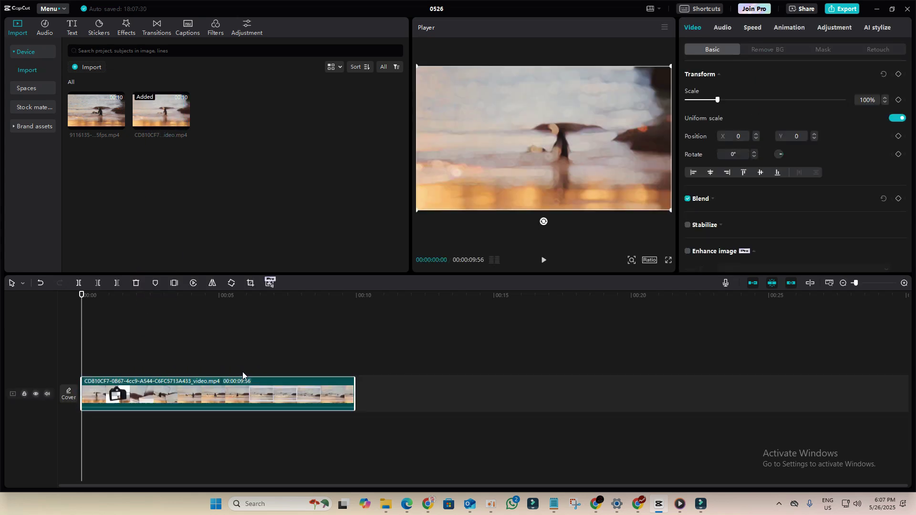
# - Export project 0526 at 2K resolution as an H.264 MP4 at 60fps
pyautogui.click(847, 10)
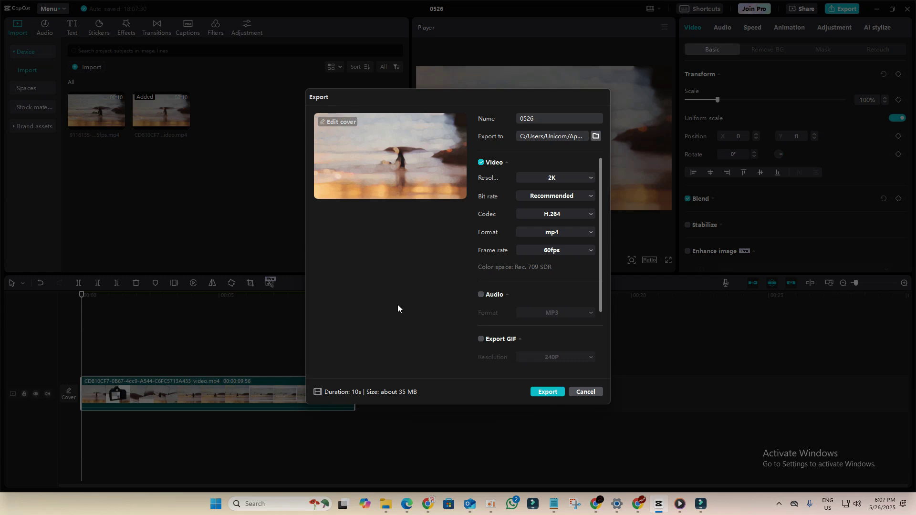
pyautogui.click(568, 178)
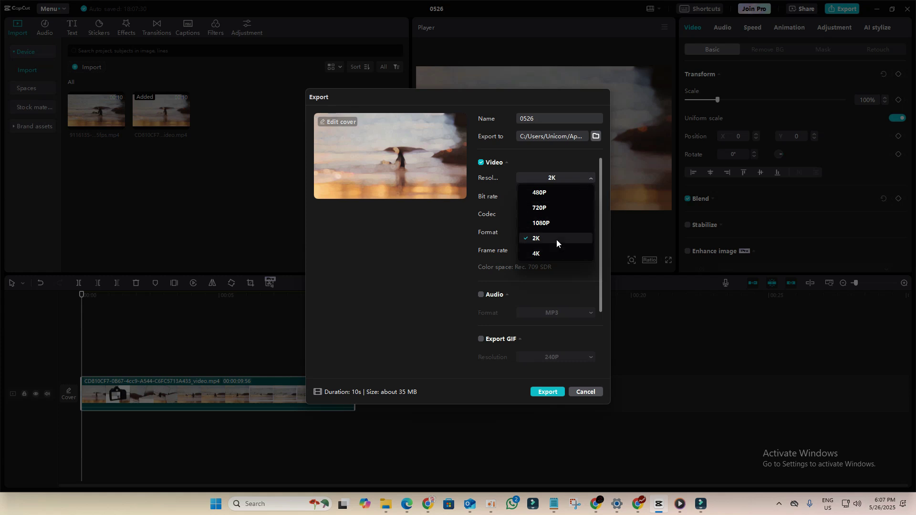
pyautogui.click(426, 312)
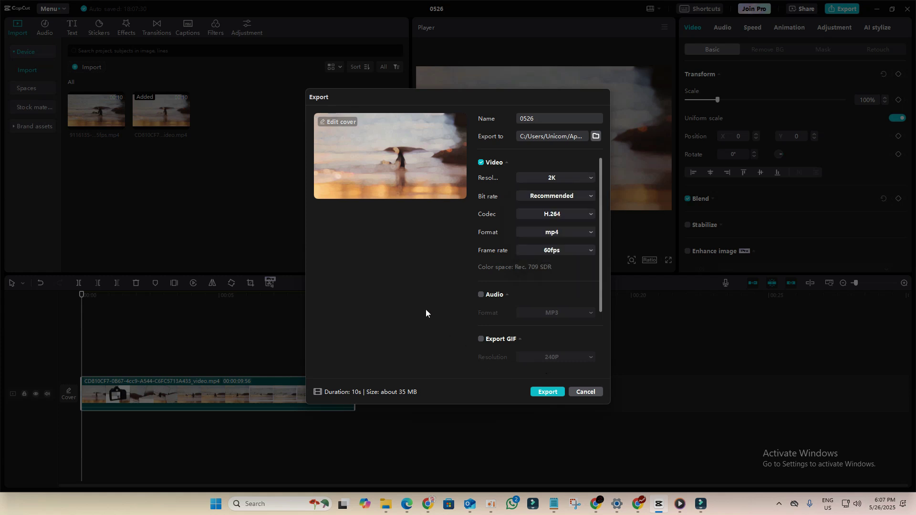
pyautogui.click(547, 392)
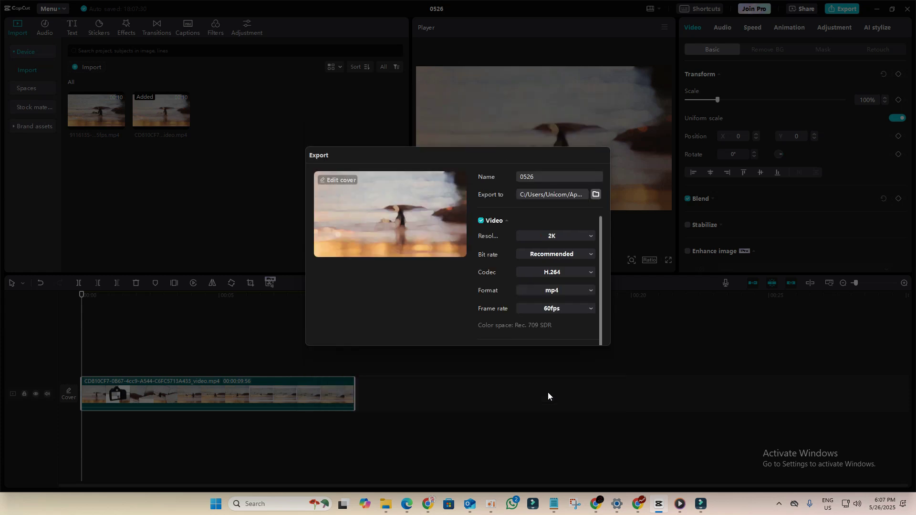